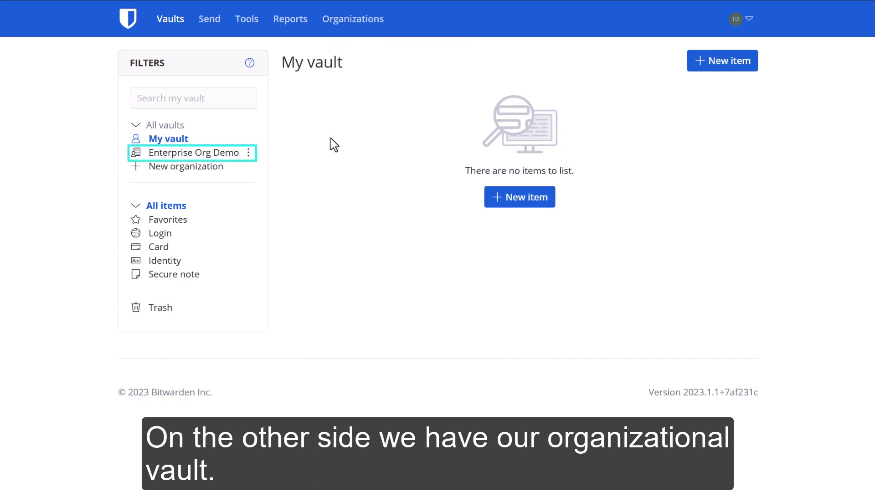
View the Enterprise Org Demo vault, and open the new organization form to review its required details and available plans
left_click(223, 153)
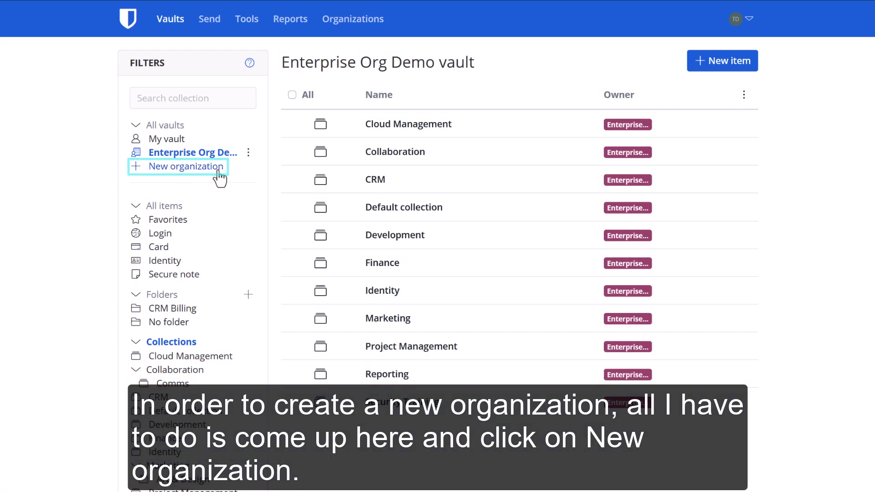
left_click(186, 167)
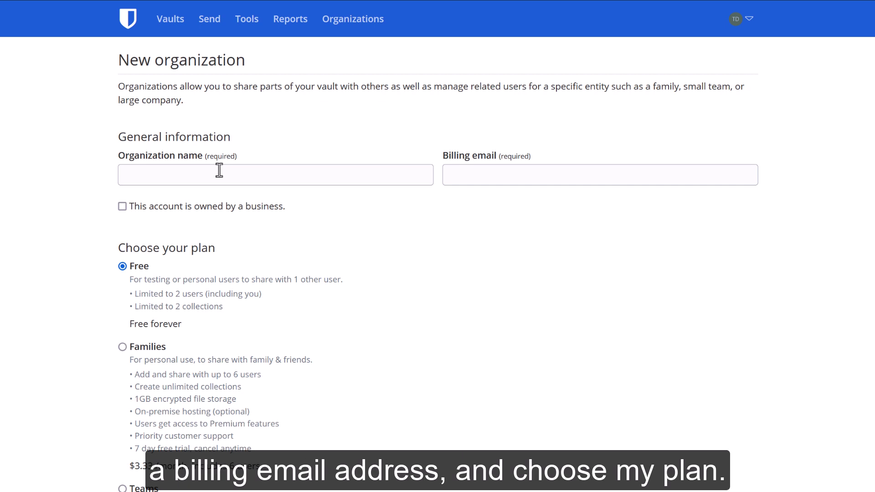
scroll(365, 228, "down", 5)
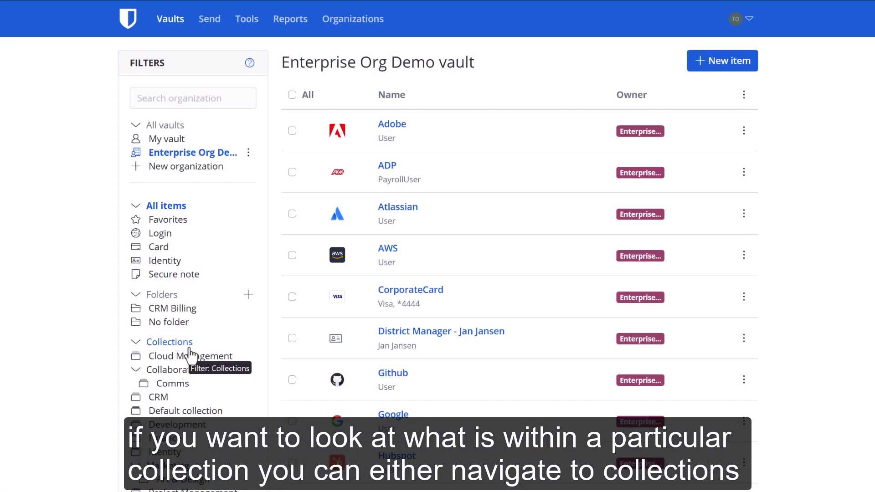
Browse the organization's collections into Collaboration and its nested Comms collection, and return to the Enterprise Org Demo vault
left_click(189, 348)
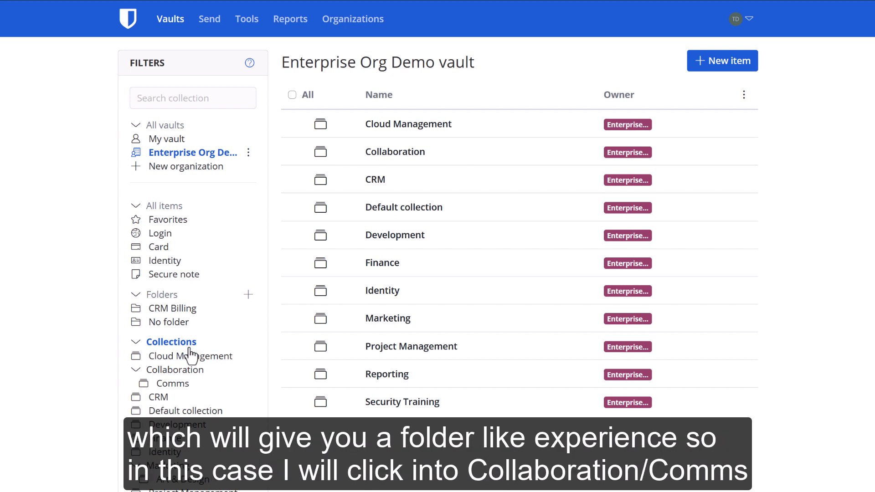
left_click(397, 153)
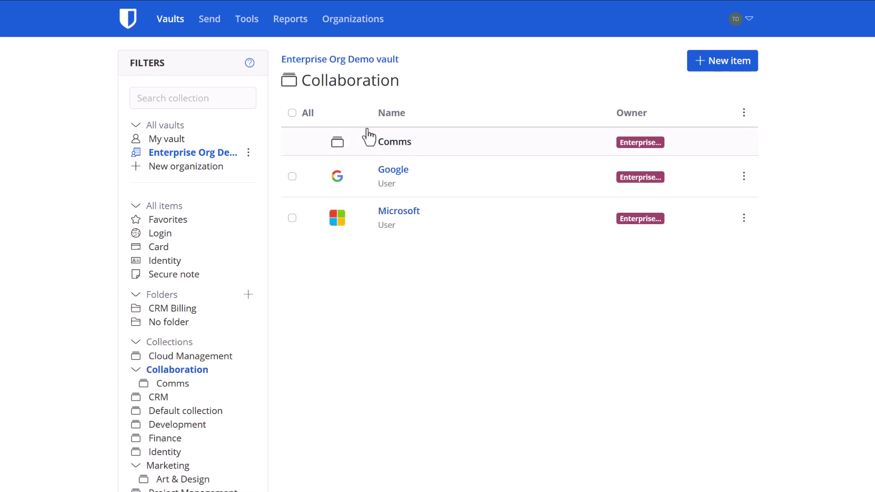
left_click(411, 144)
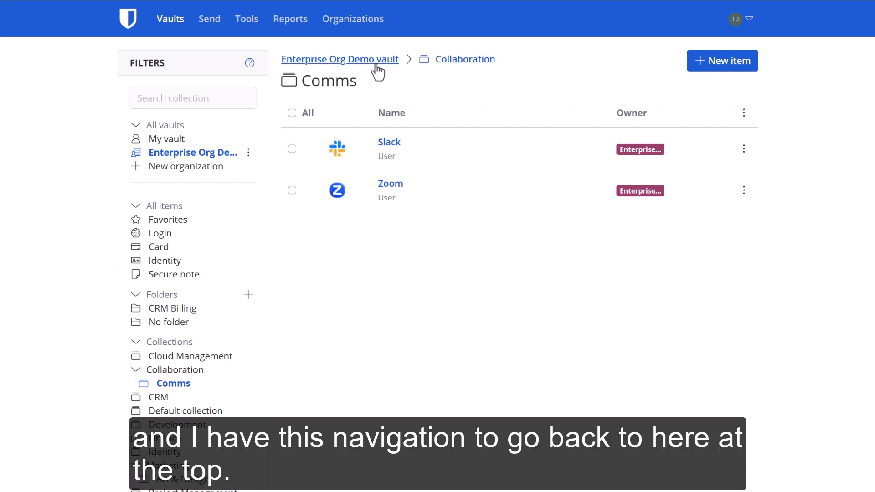
left_click(426, 61)
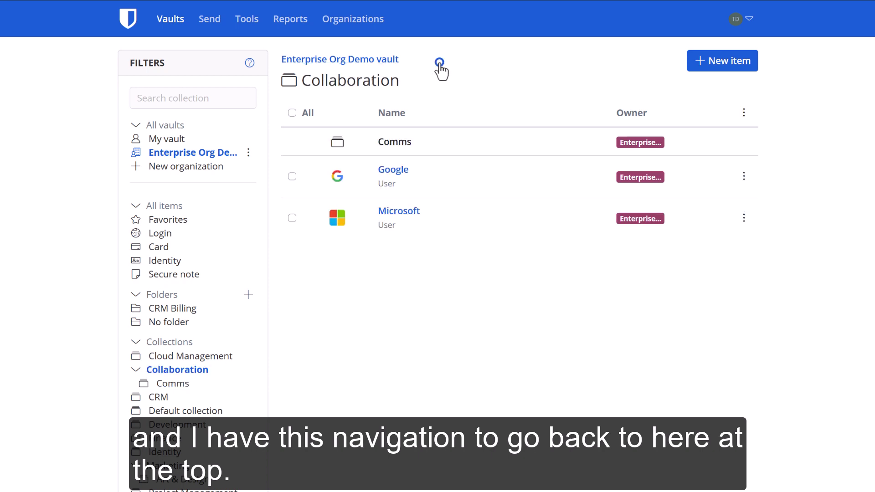
left_click(380, 64)
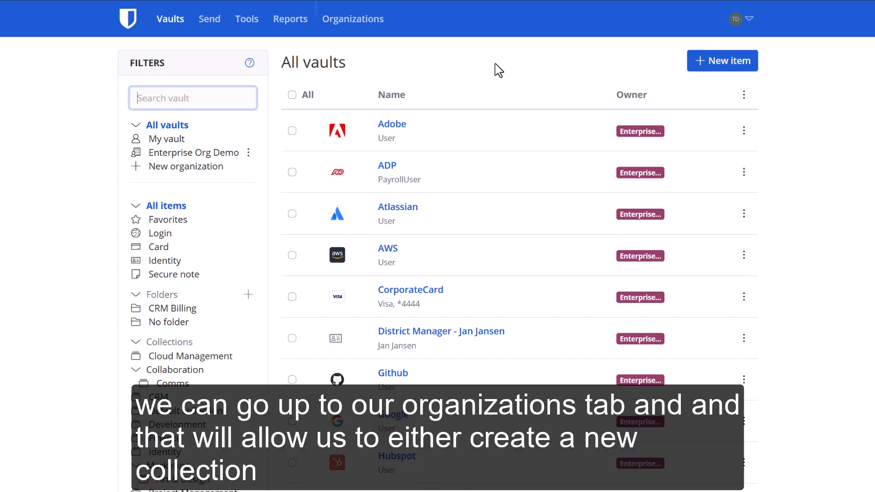
Open a new collection form in the organization's administration area and review its nesting choices and the access permission options
left_click(373, 23)
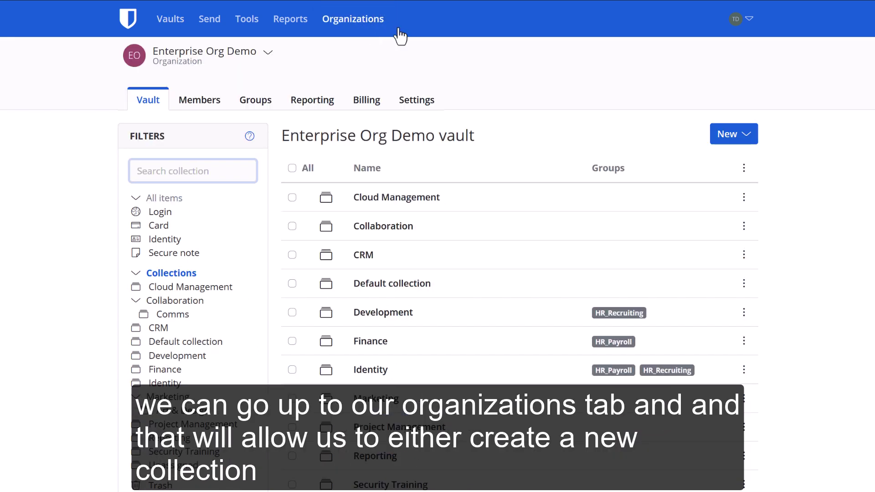
left_click(752, 140)
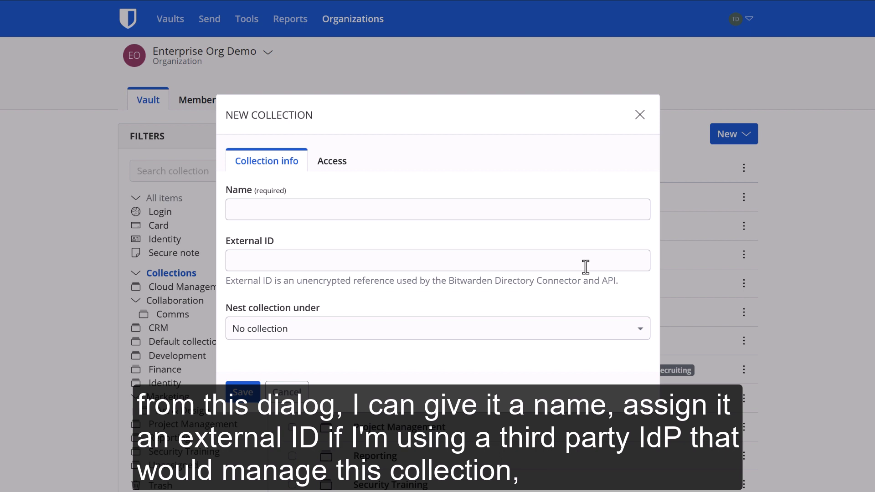
left_click(511, 334)
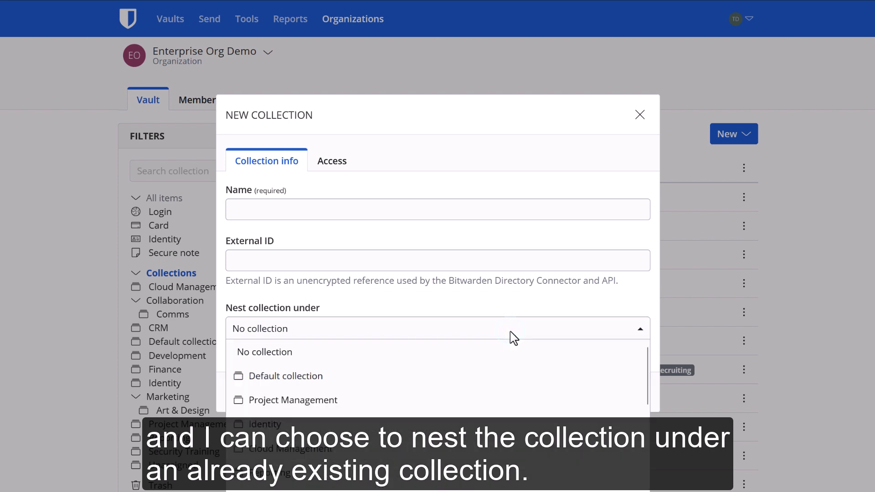
left_click(512, 308)
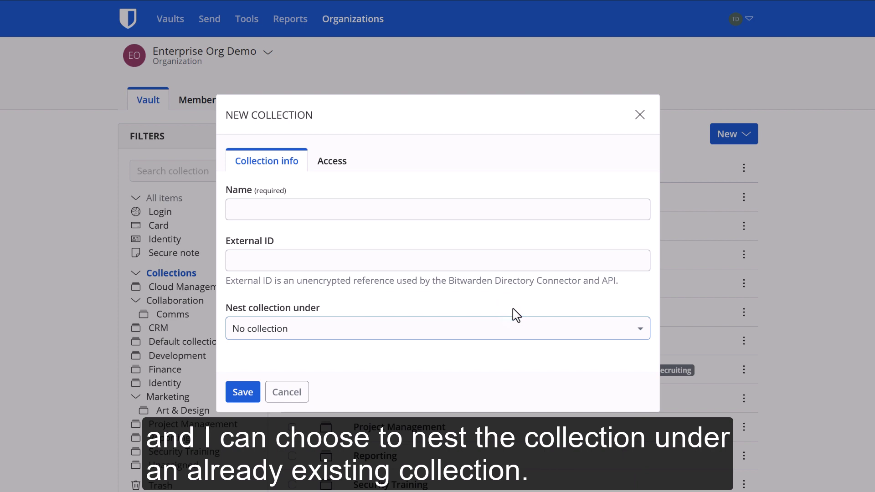
left_click(344, 163)
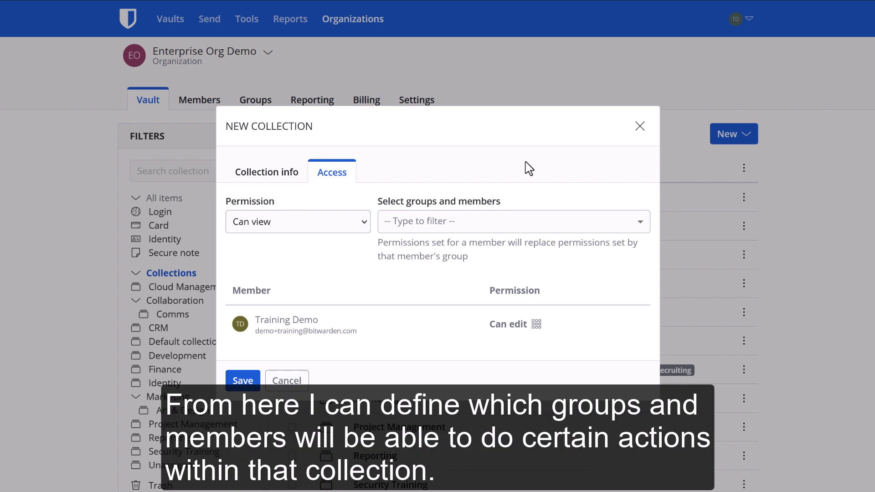
left_click(364, 223)
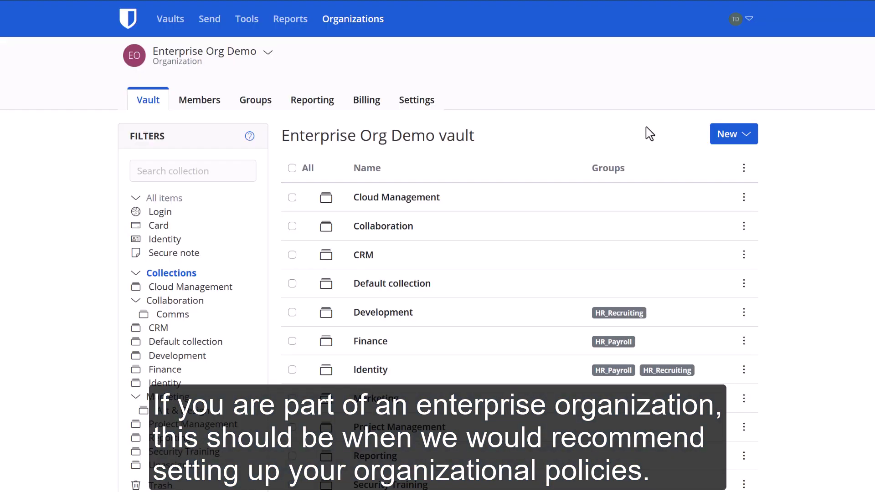
In the organization's Master password reset policy, require new members to be enrolled automatically
left_click(416, 106)
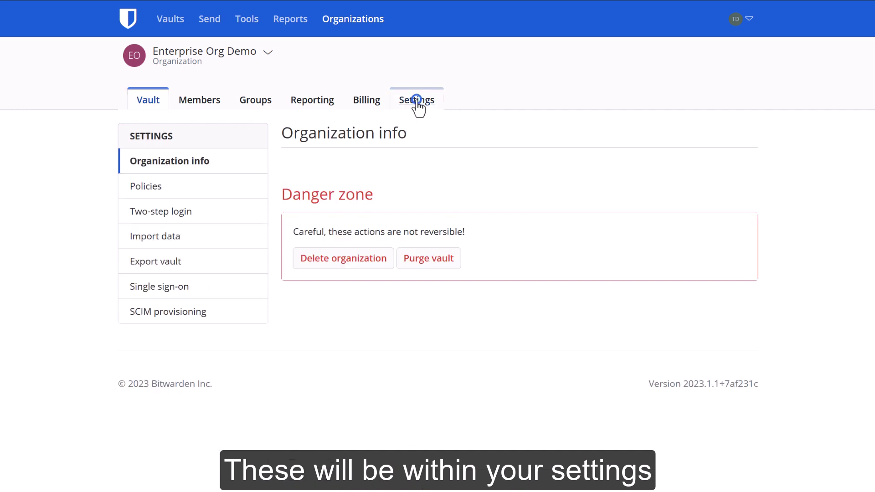
left_click(155, 188)
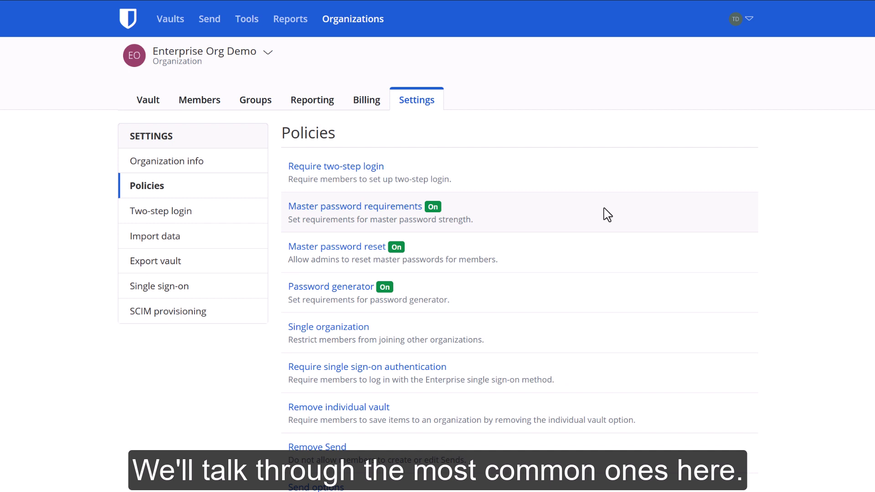
left_click(376, 250)
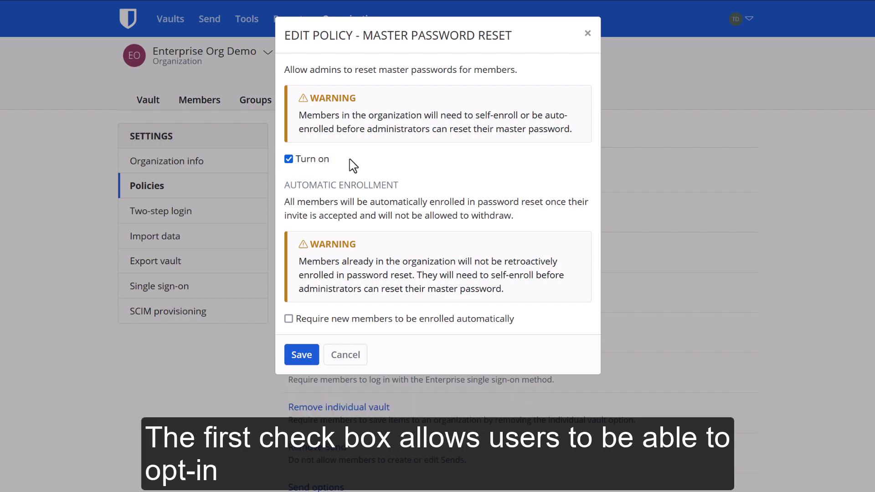
left_click(289, 319)
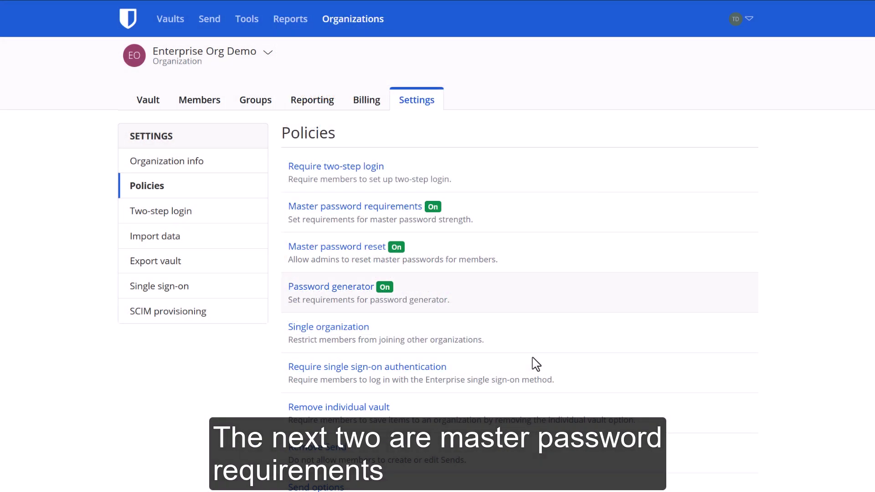
Review the organization's Master password requirements and Password generator policies
left_click(373, 207)
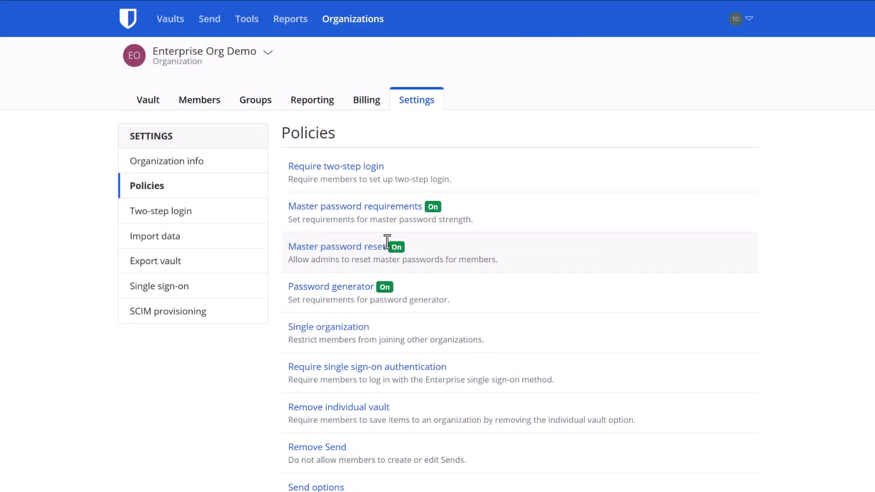
left_click(362, 290)
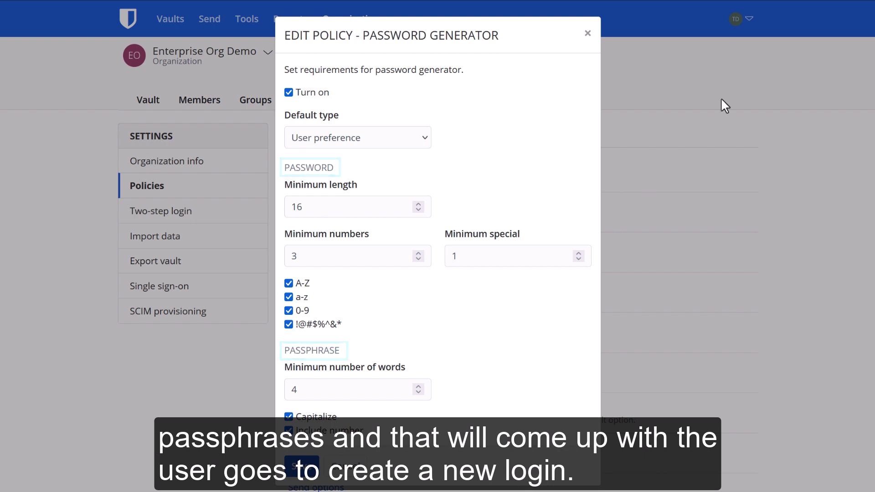
Switch to the Bitwarden browser extension, start a new login item and examine the generator options for its password
left_click(827, 1)
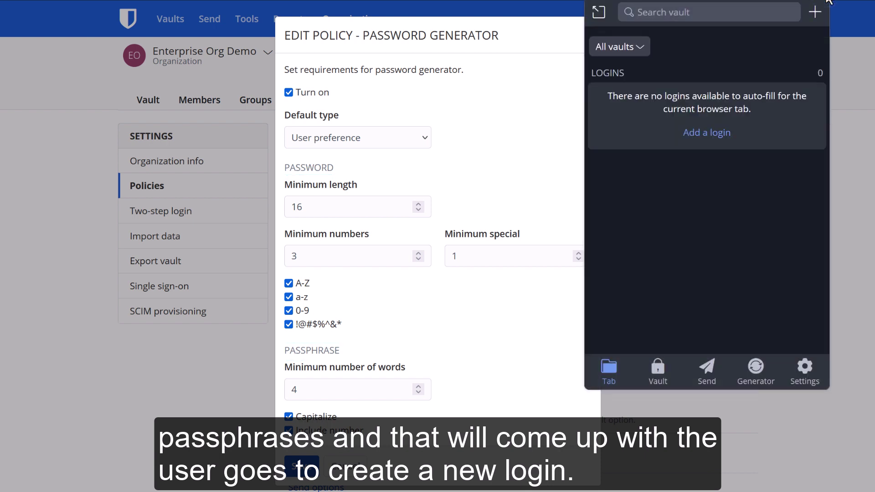
left_click(816, 22)
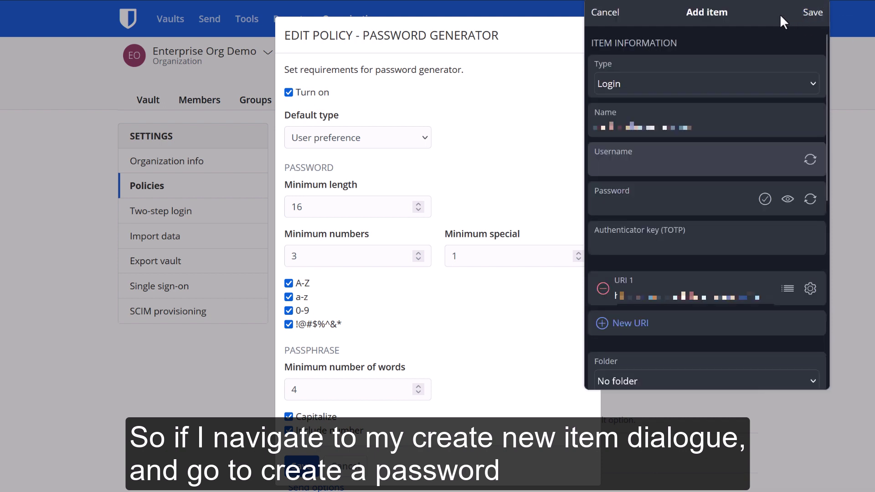
left_click(810, 199)
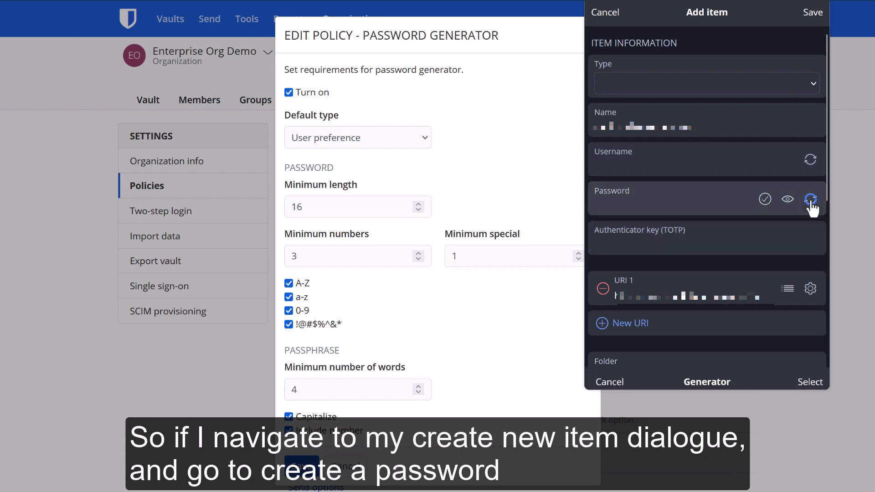
scroll(811, 203, "down", 5)
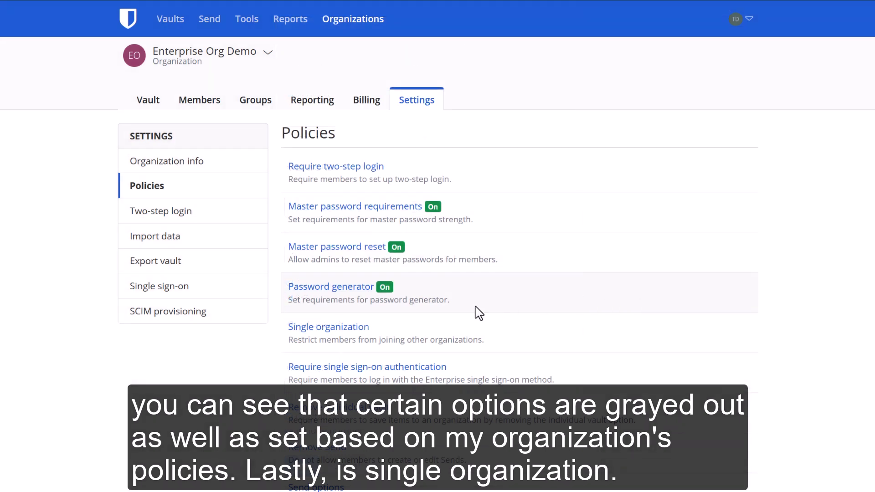
Open the Single organization policy to review it
left_click(338, 328)
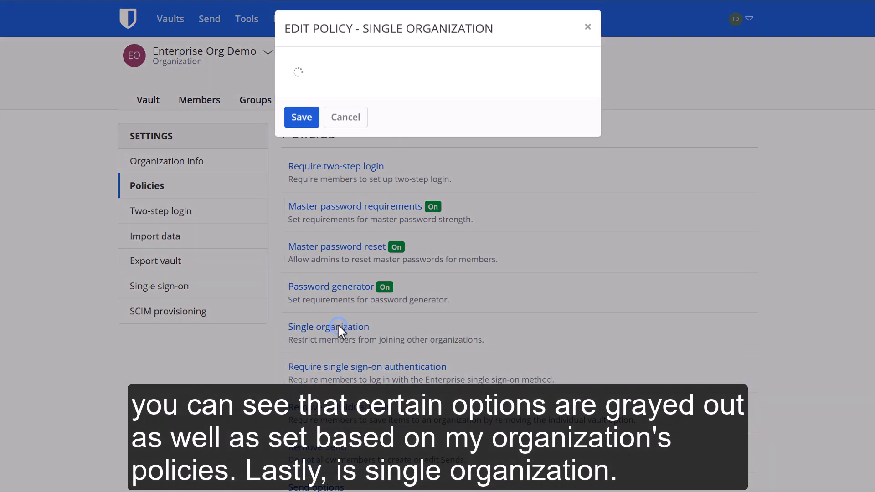
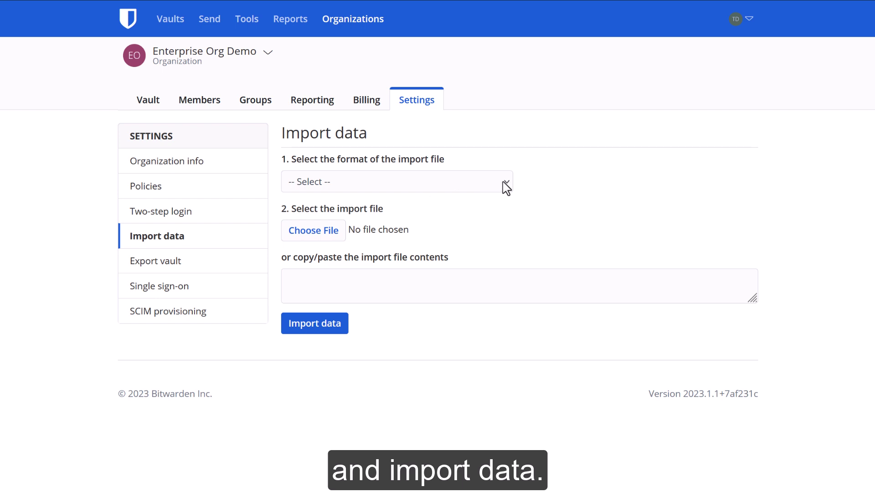
Set the import format to Bitwarden (json) and choose bitwarden_org_export_20230213114431.json as the import file
left_click(506, 185)
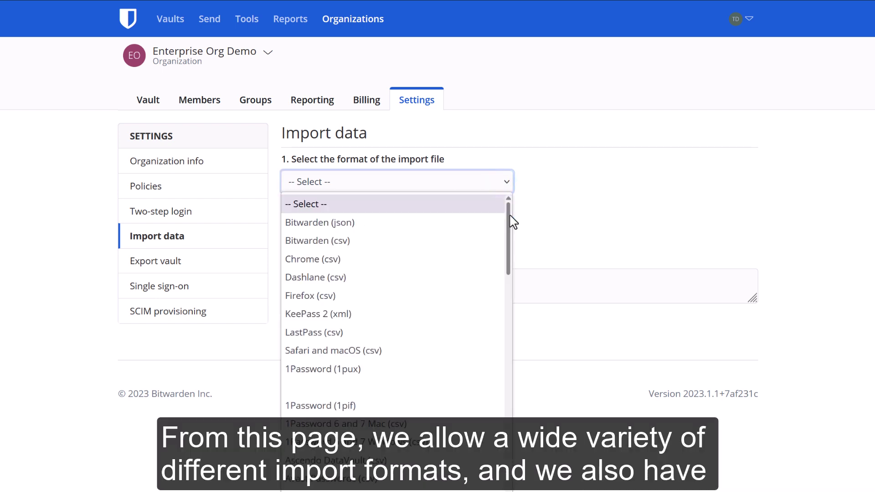
mouse_move(510, 218)
left_mouse_down()
mouse_move(509, 440)
mouse_move(524, 219)
left_mouse_up()
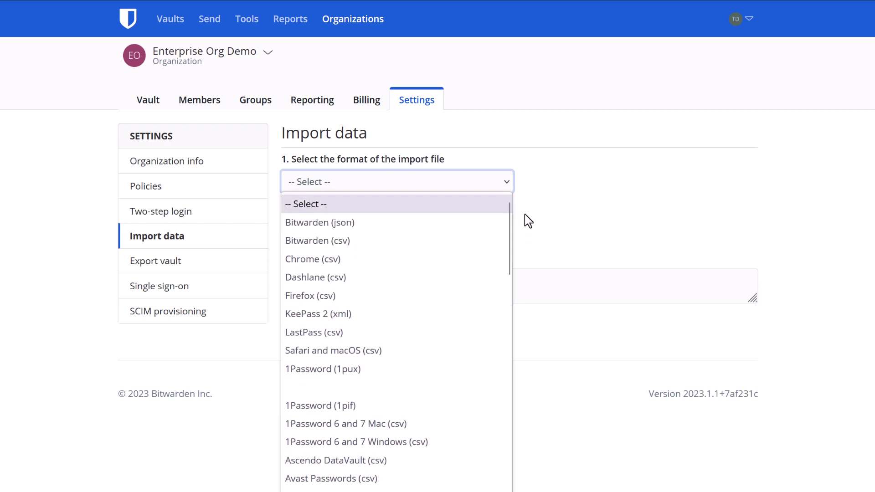
left_click(464, 223)
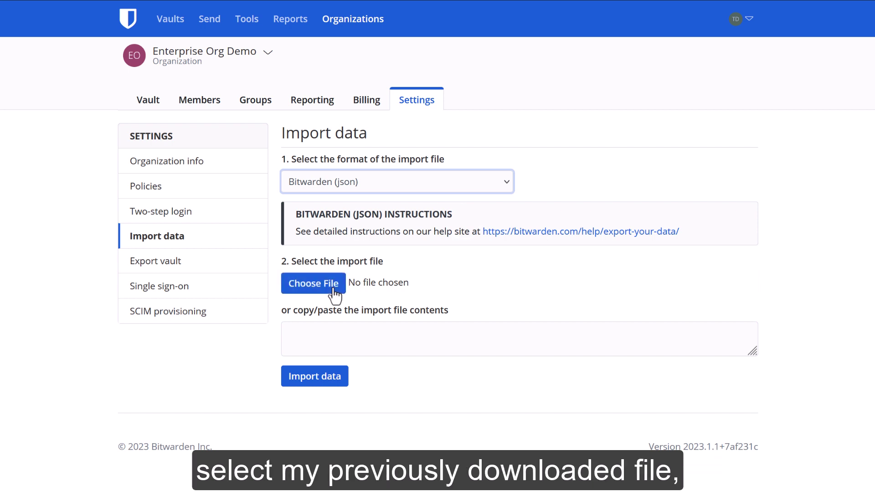
left_click(335, 295)
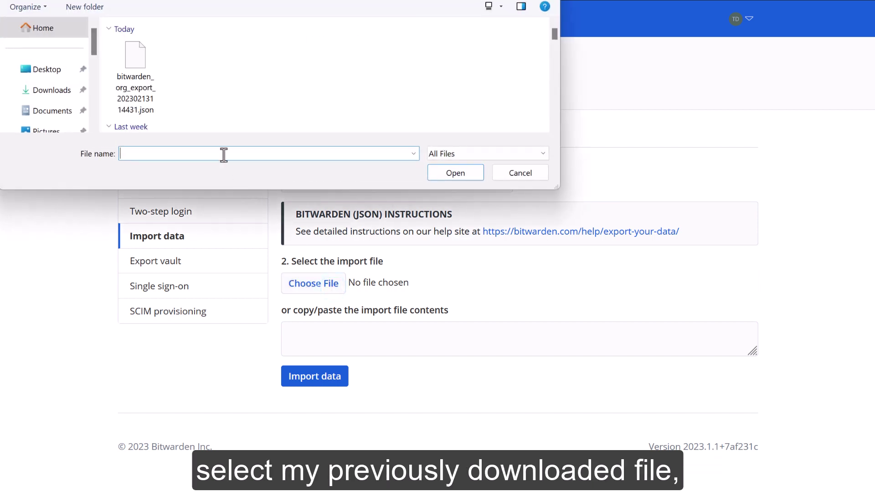
left_click(145, 65)
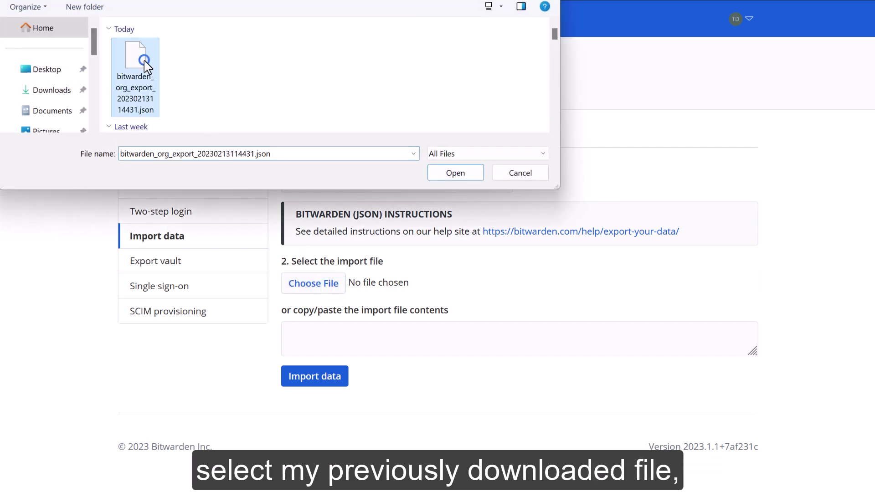
left_click(446, 176)
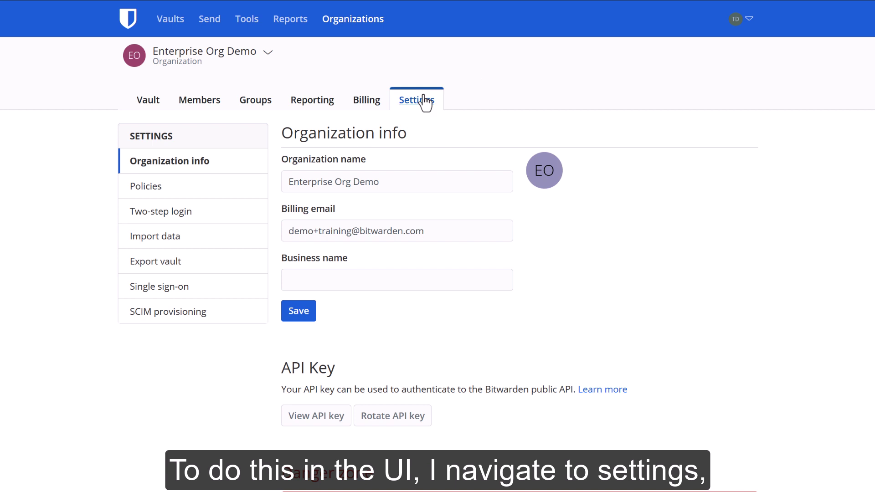
Open the organization's vault export settings and set the export file format to .json (Encrypted)
left_click(157, 264)
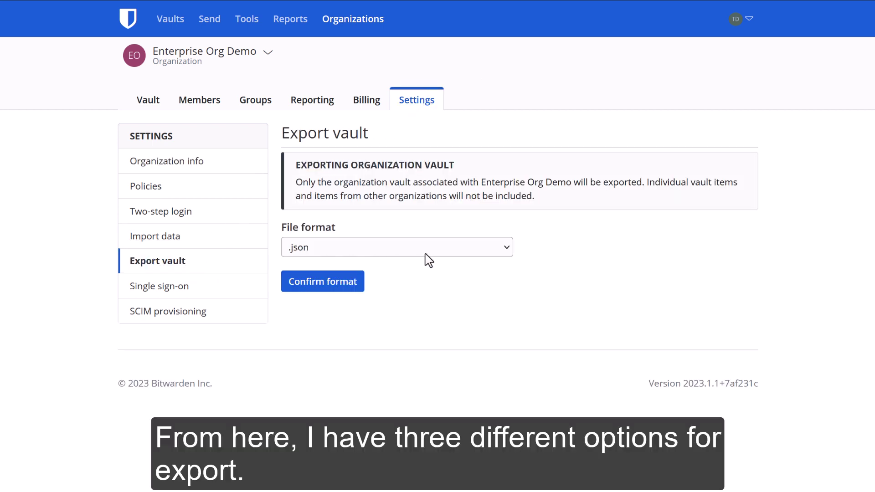
left_click(508, 252)
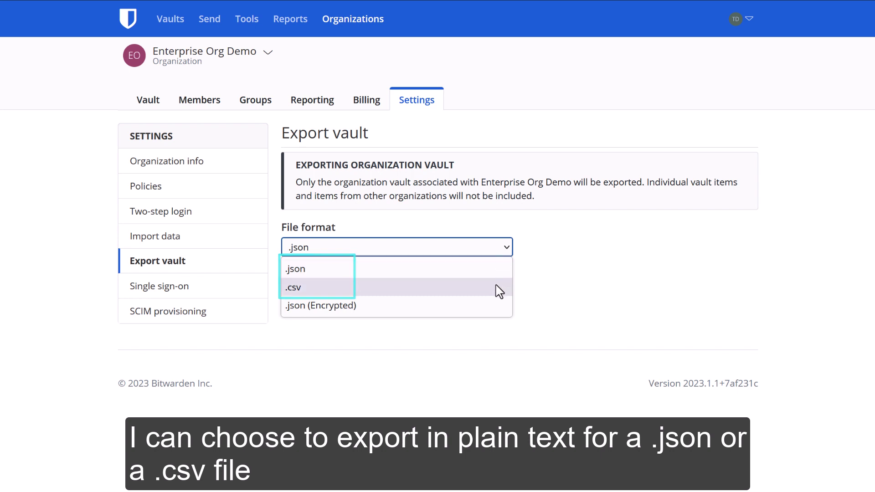
key("Down")
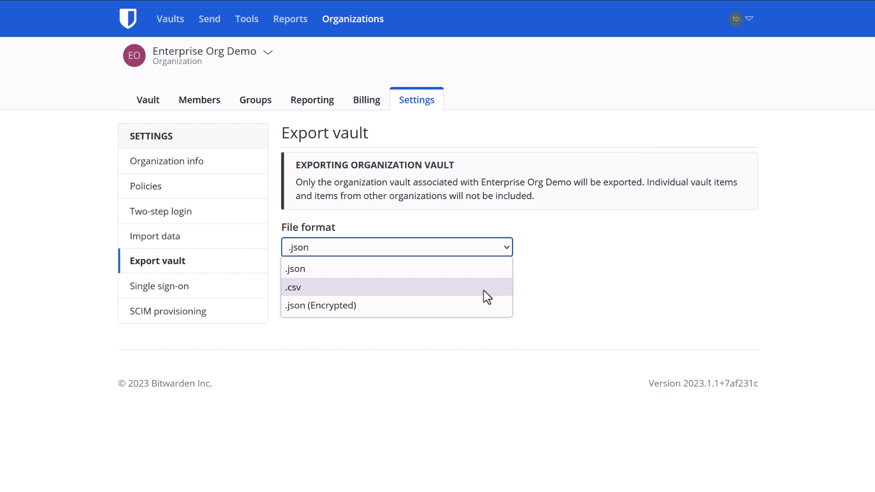
left_click(456, 312)
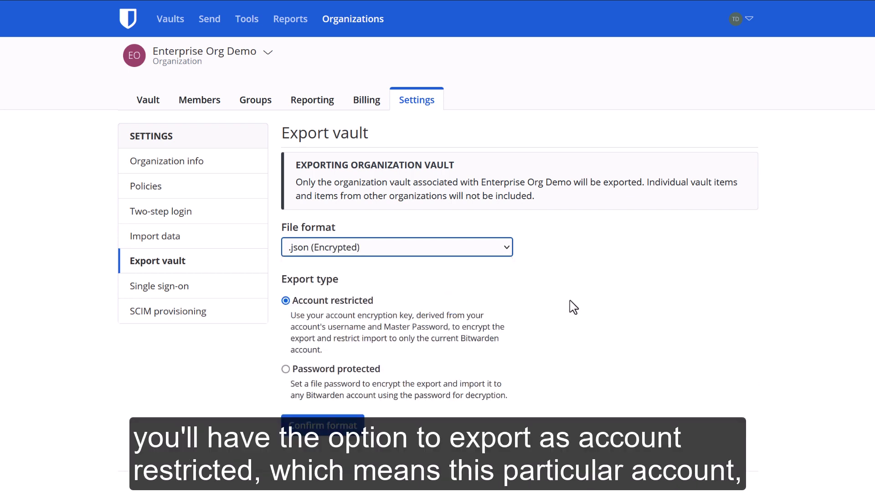